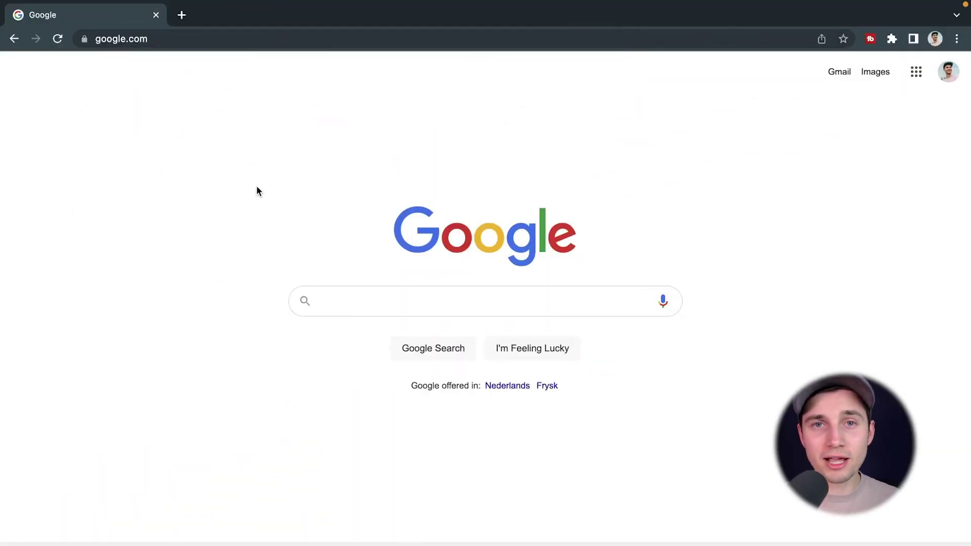
Step: Go to edit.new in Chrome to bring up VEED's New Project window
{"action": "left_click", "coordinate": [200, 38]}
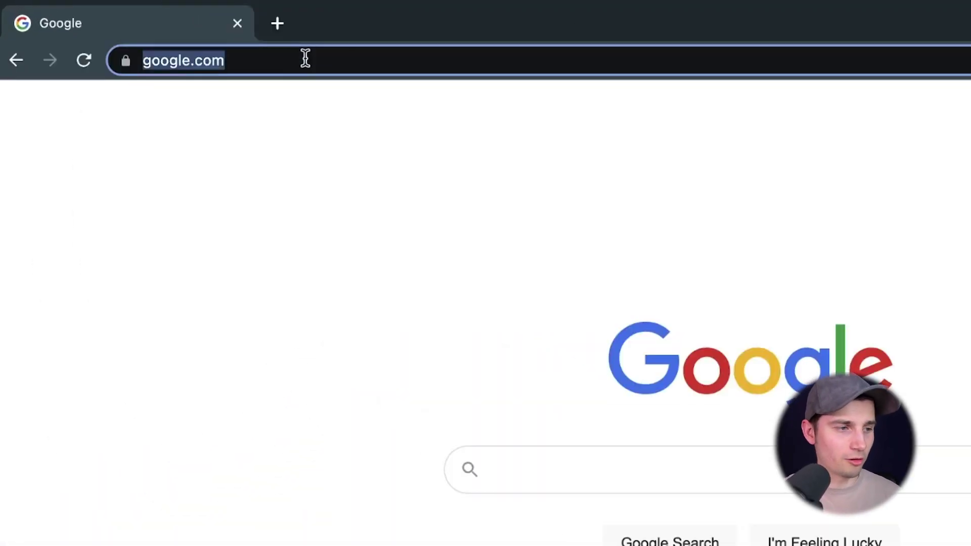
{"action": "type", "text": "edit.new"}
{"action": "key", "text": "Return"}
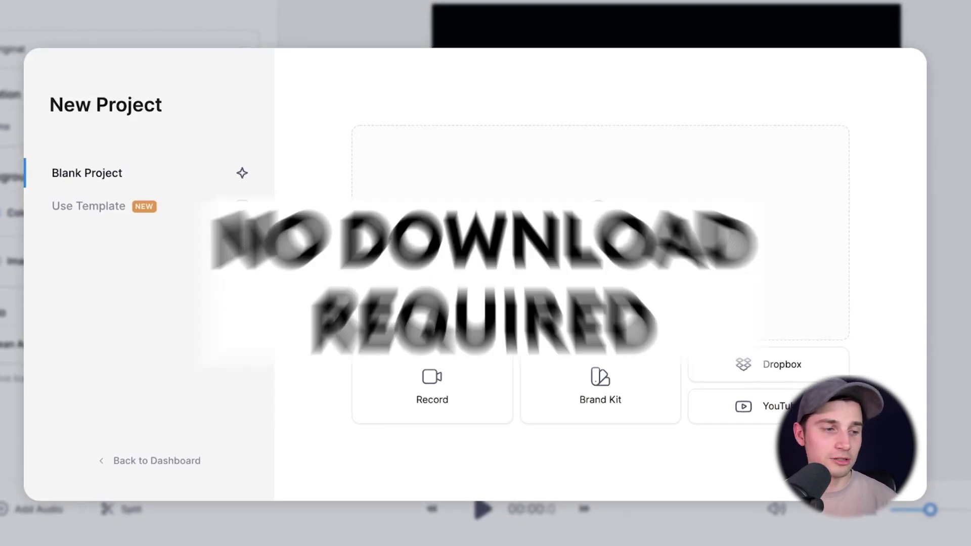
Step: Look over the template options, then return to a blank project
{"action": "left_click", "coordinate": [109, 206]}
{"action": "scroll", "coordinate": [535, 268], "scroll_direction": "down", "scroll_amount": 6}
{"action": "scroll", "coordinate": [535, 268], "scroll_direction": "up", "scroll_amount": 5}
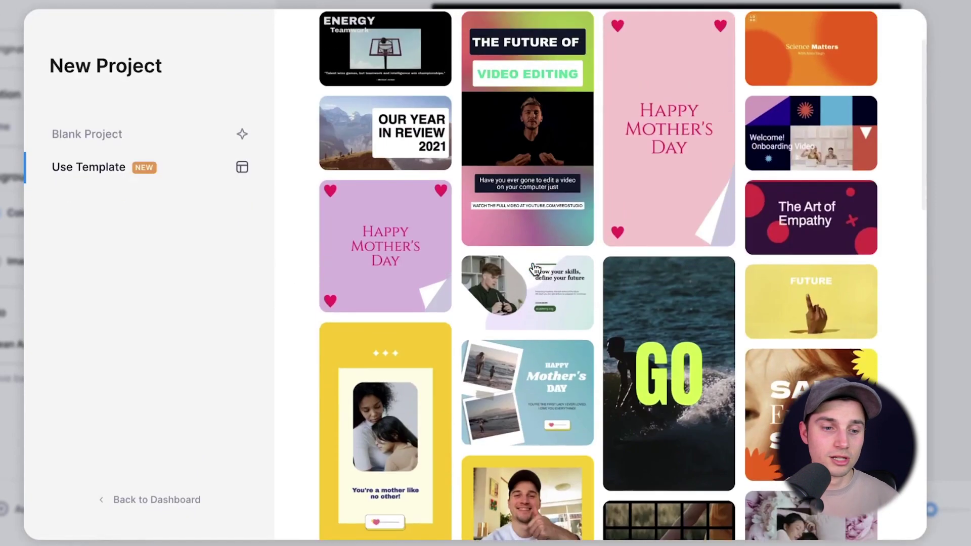
{"action": "left_click", "coordinate": [126, 134]}
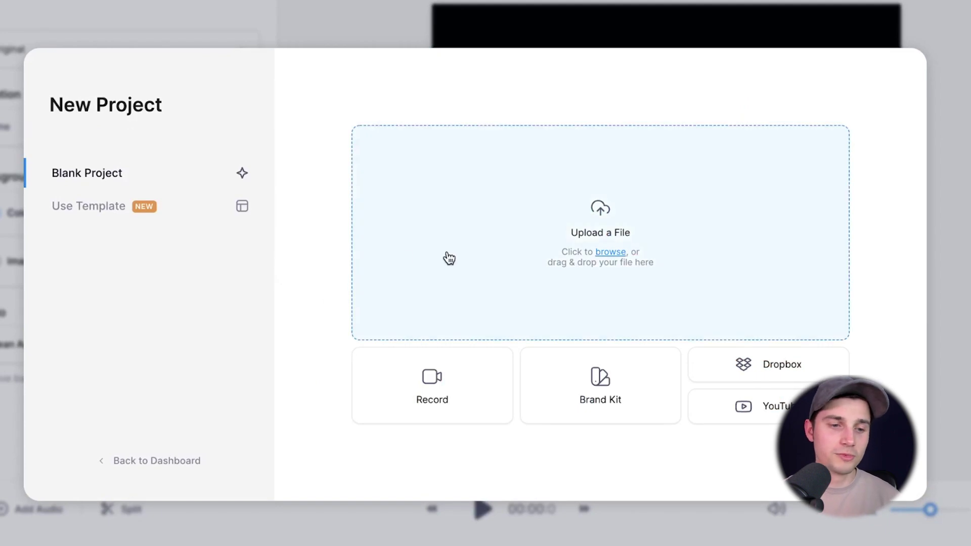
Step: Upload Tim Clip - Space.mp4 from the Clips folder into the project
{"action": "left_click", "coordinate": [477, 253]}
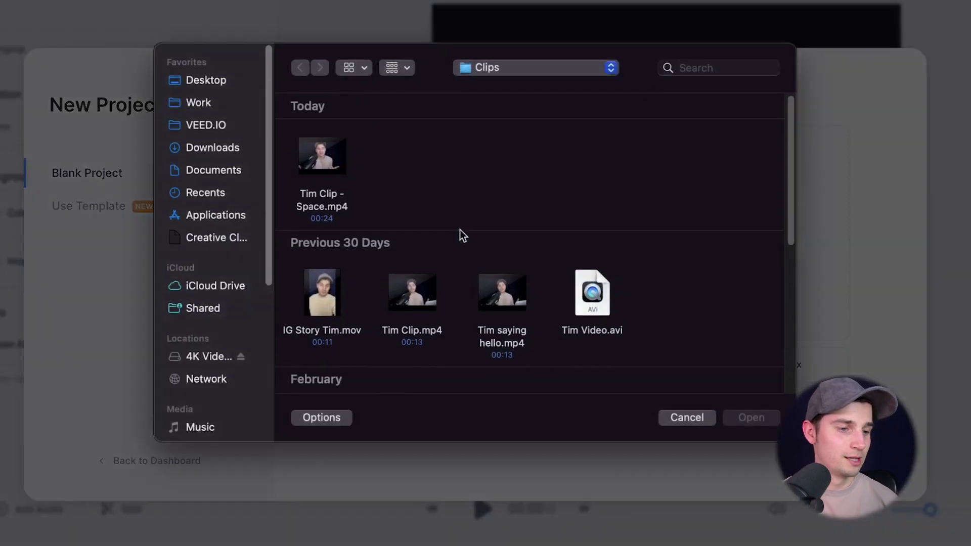
{"action": "left_click", "coordinate": [335, 163]}
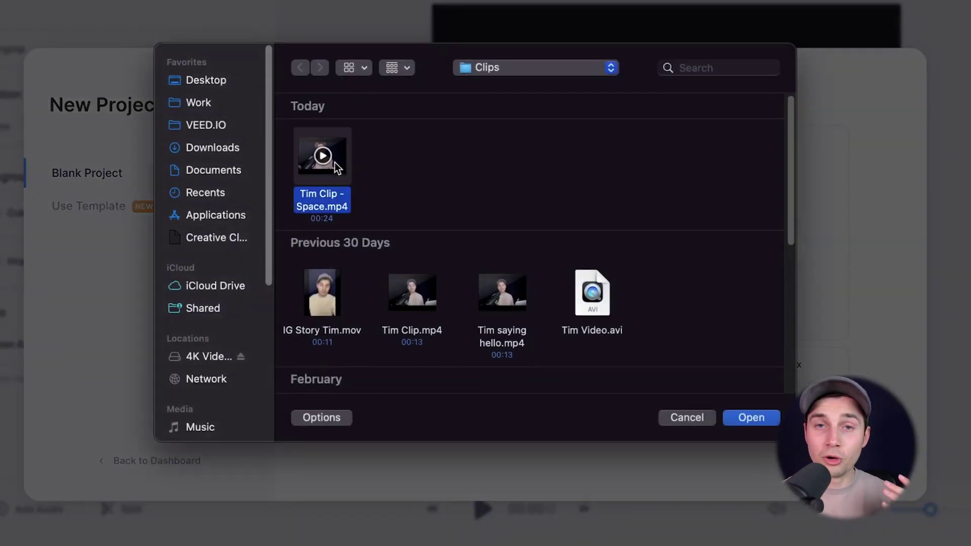
{"action": "left_click", "coordinate": [748, 418]}
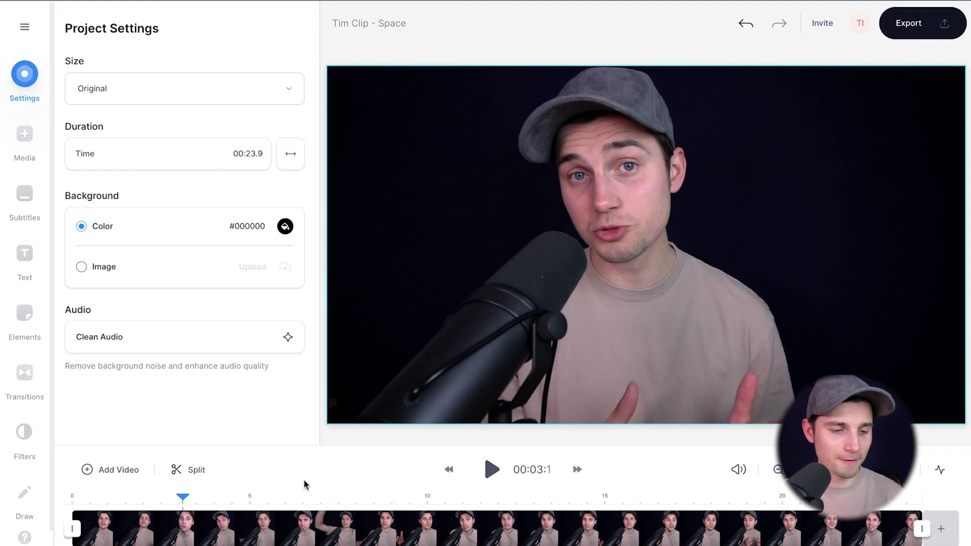
{"action": "key", "text": "space"}
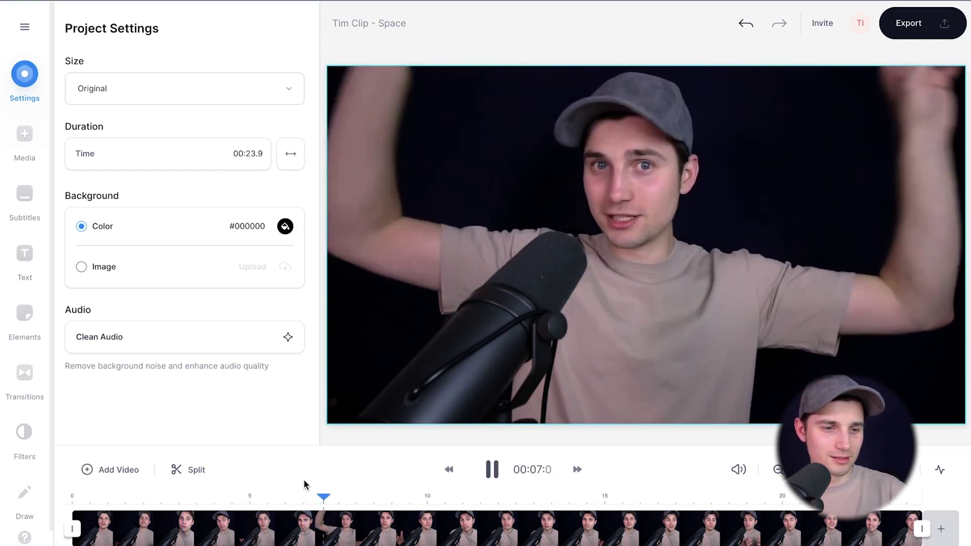
{"action": "key", "text": "space"}
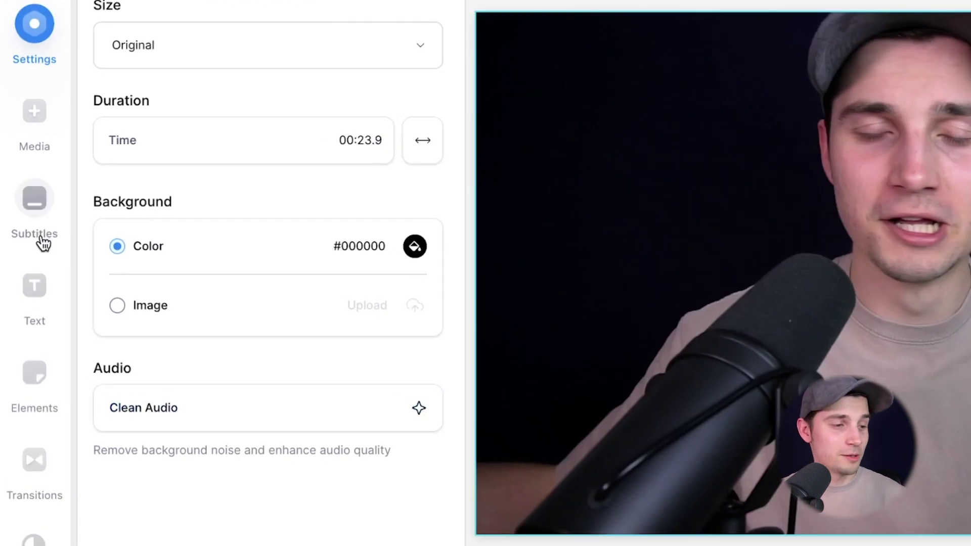
{"action": "left_click", "coordinate": [43, 243]}
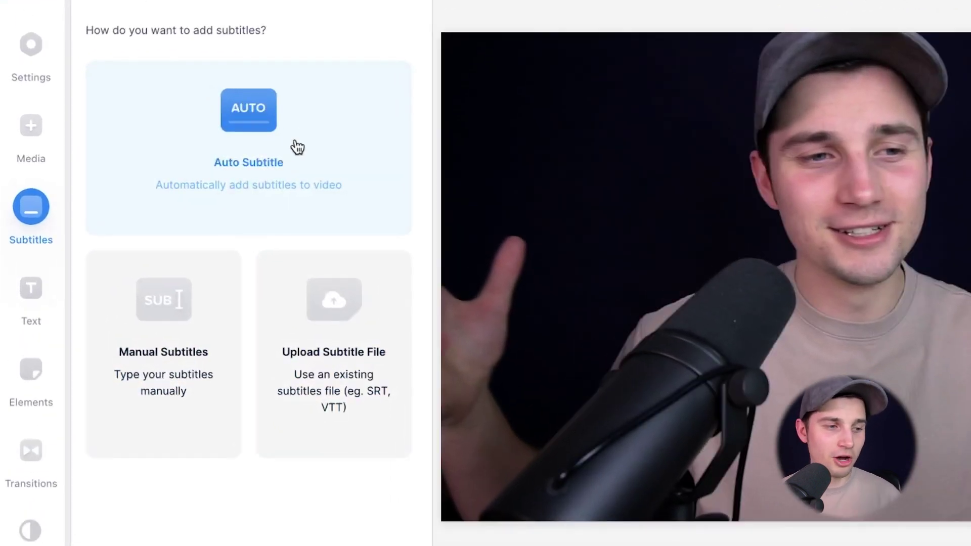
Step: Choose Auto Subtitle, keep English as the language, and start generation
{"action": "left_click", "coordinate": [297, 147]}
{"action": "left_click", "coordinate": [284, 80]}
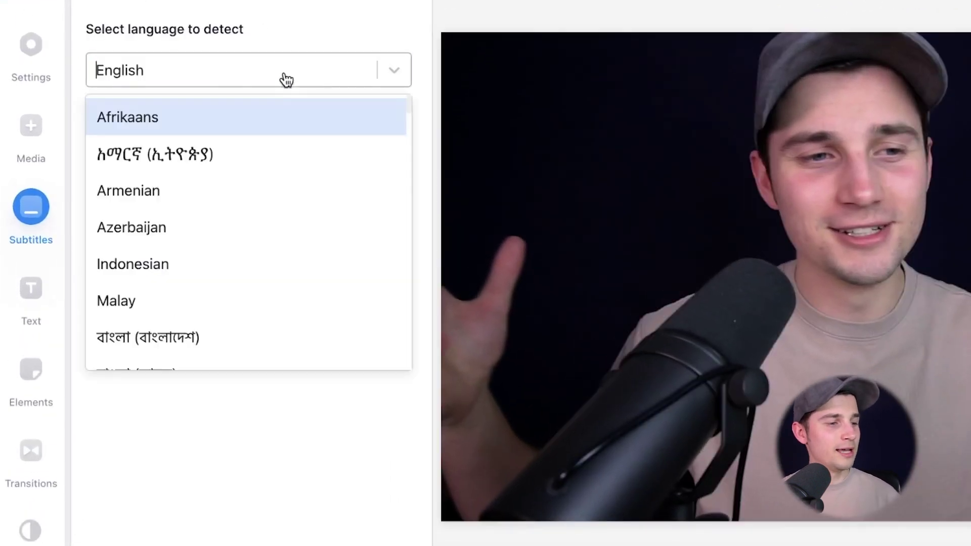
{"action": "scroll", "coordinate": [284, 187], "scroll_direction": "down", "scroll_amount": 10}
{"action": "scroll", "coordinate": [282, 189], "scroll_direction": "up", "scroll_amount": 10}
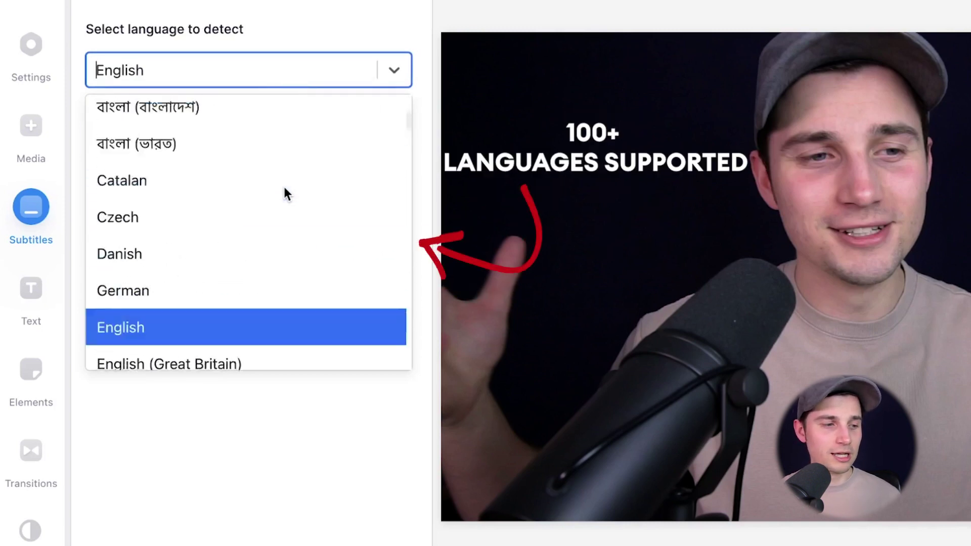
{"action": "left_click", "coordinate": [273, 74]}
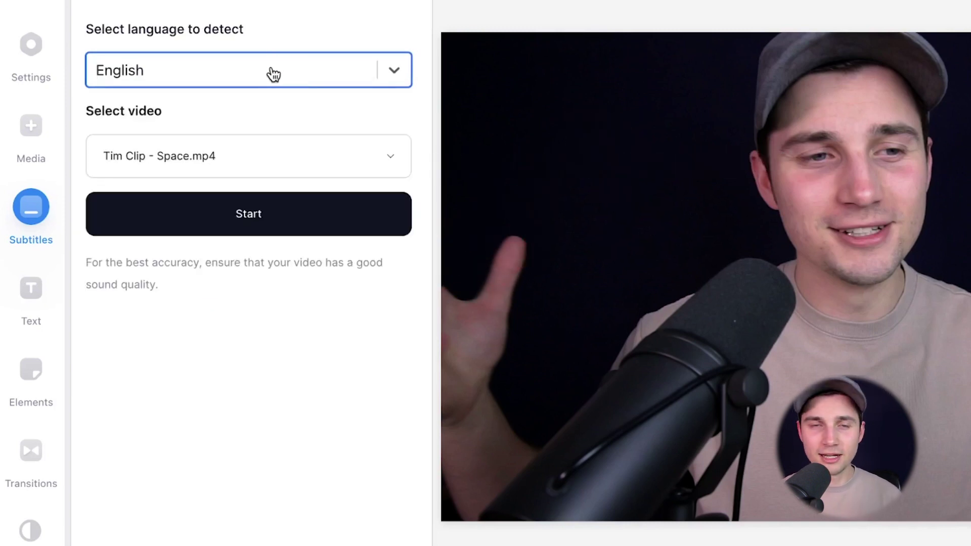
{"action": "left_click", "coordinate": [290, 232]}
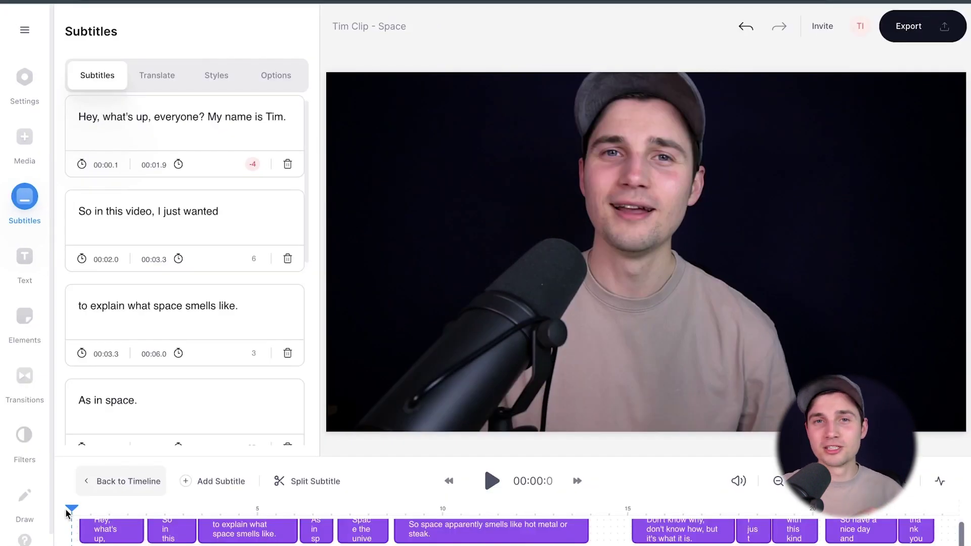
Step: Play the clip to review the captions, then jump to the first subtitle line
{"action": "key", "text": "space"}
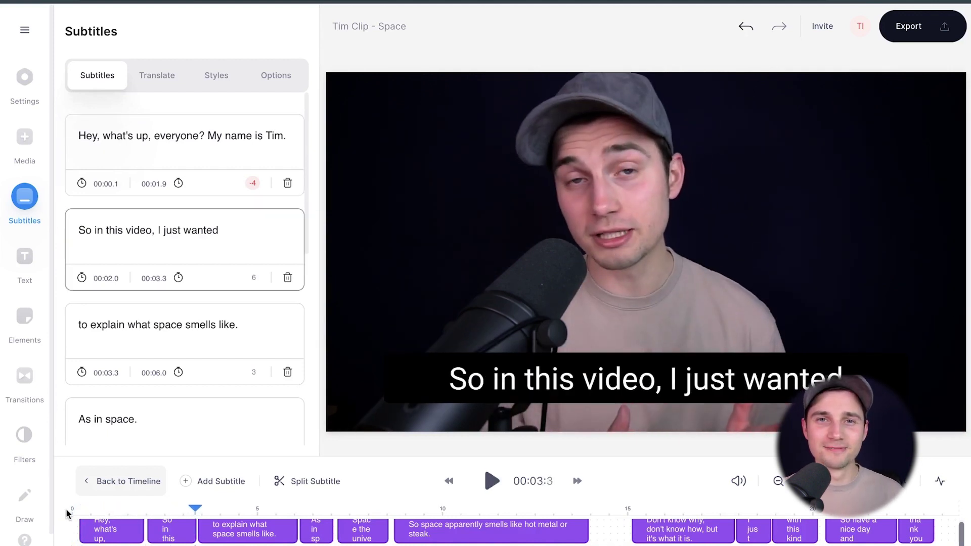
{"action": "left_click", "coordinate": [91, 523]}
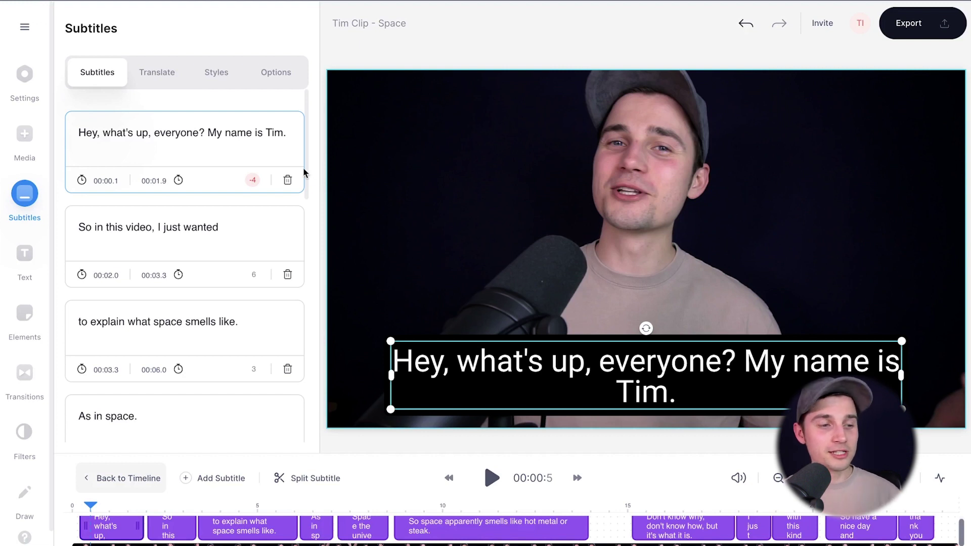
Step: Replace the period ending the opening greeting subtitle with an exclamation mark
{"action": "scroll", "coordinate": [201, 169], "scroll_direction": "down", "scroll_amount": 3}
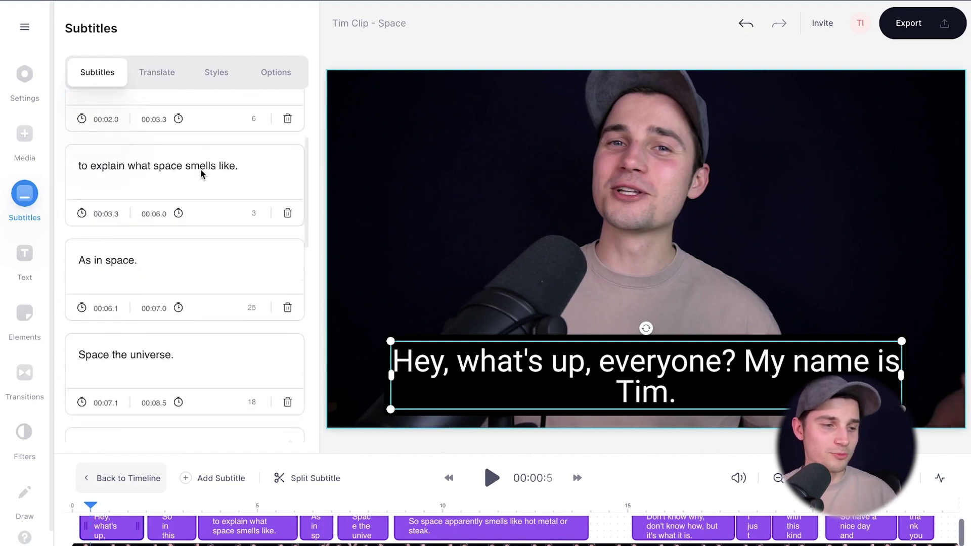
{"action": "scroll", "coordinate": [199, 173], "scroll_direction": "down", "scroll_amount": 5}
{"action": "scroll", "coordinate": [199, 182], "scroll_direction": "up", "scroll_amount": 5}
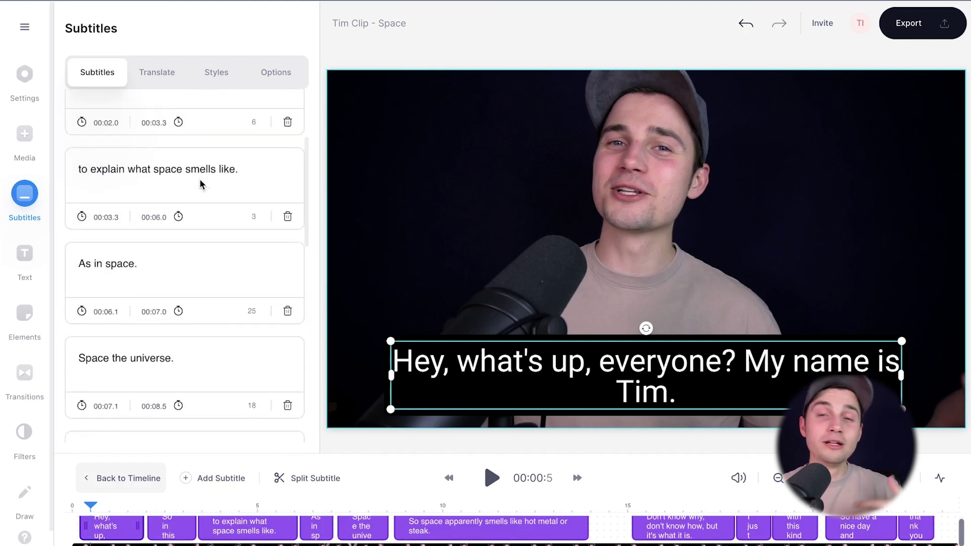
{"action": "scroll", "coordinate": [199, 178], "scroll_direction": "up", "scroll_amount": 2}
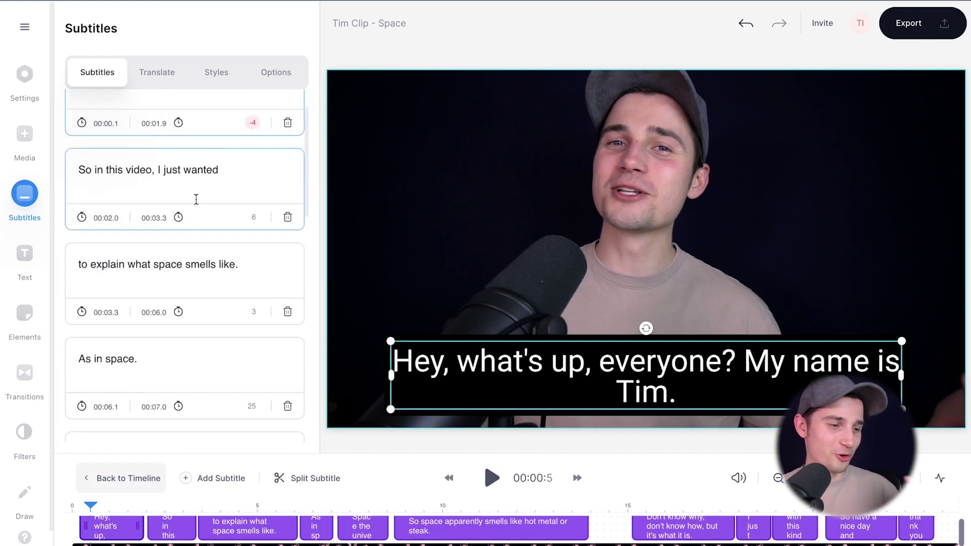
{"action": "scroll", "coordinate": [196, 200], "scroll_direction": "up", "scroll_amount": 1}
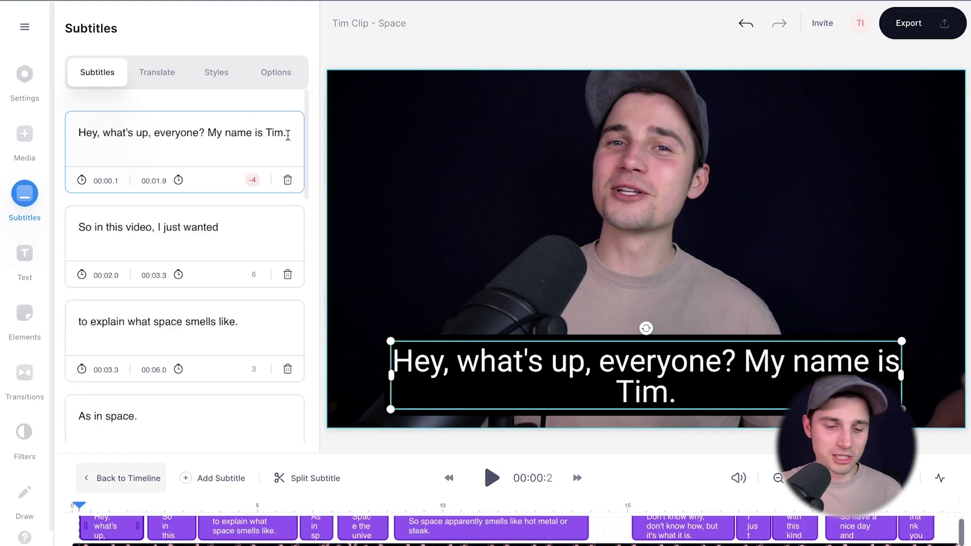
{"action": "key", "text": "BackSpace"}
{"action": "type", "text": "!"}
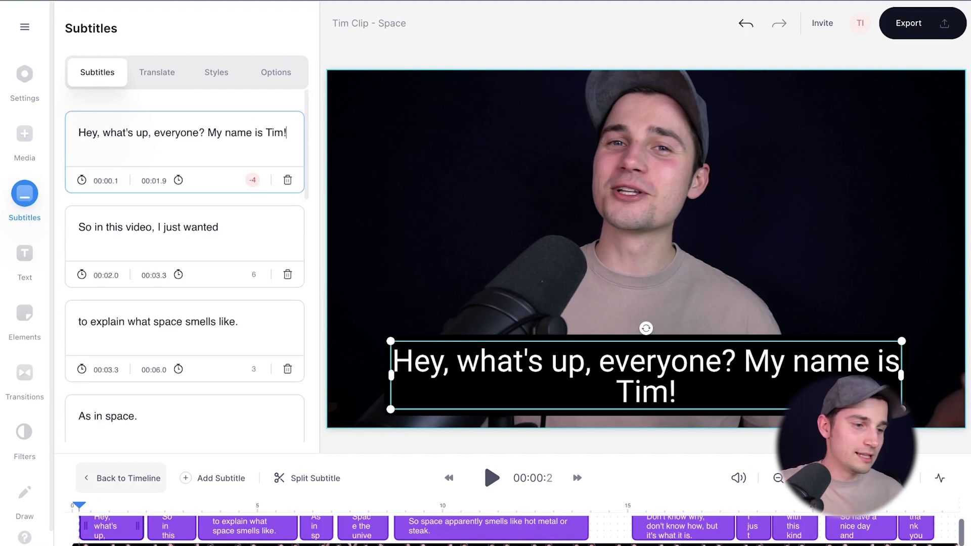
{"action": "scroll", "coordinate": [267, 253], "scroll_direction": "down", "scroll_amount": 5}
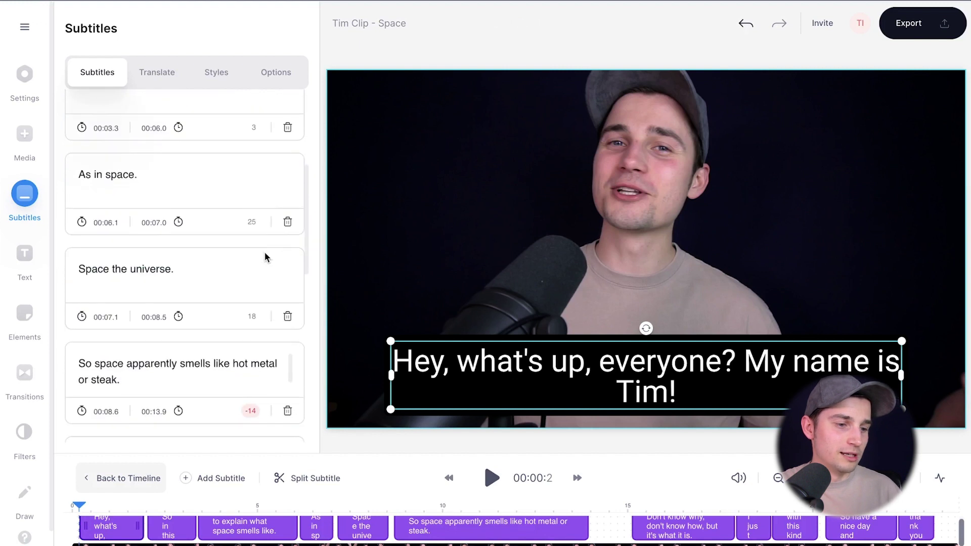
Step: Delete the 'As in space.' subtitle and insert a new subtitle in the gap
{"action": "left_click", "coordinate": [287, 224]}
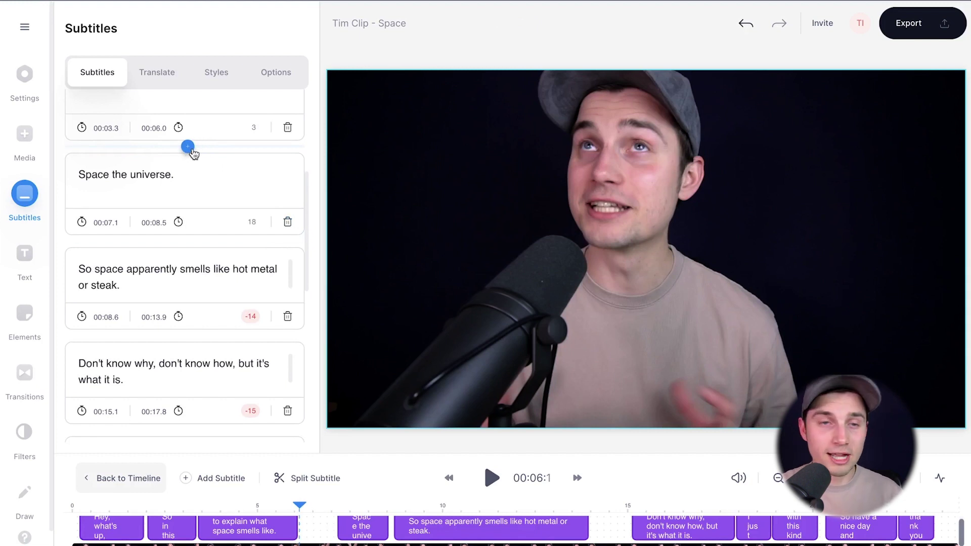
{"action": "left_click", "coordinate": [195, 148]}
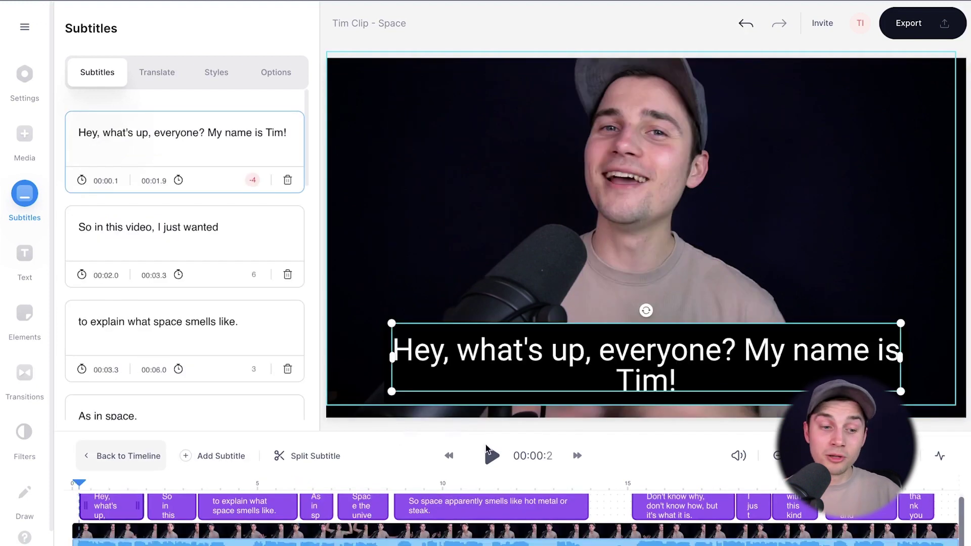
{"action": "left_click_drag", "start_coordinate": [551, 432], "coordinate": [550, 403]}
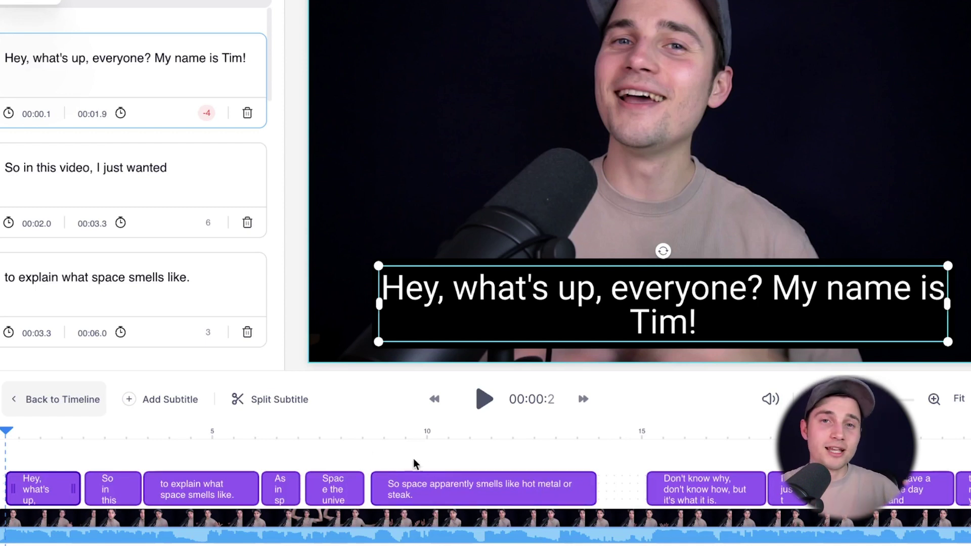
Step: Move the 'So space apparently…' subtitle earlier and set the playhead to 00:11.1
{"action": "left_click_drag", "start_coordinate": [474, 494], "coordinate": [513, 496]}
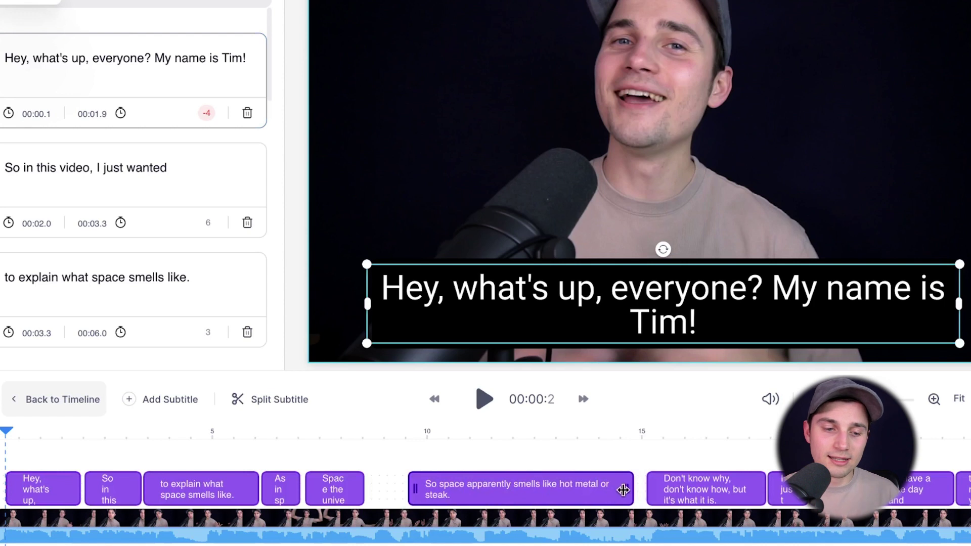
{"action": "left_click_drag", "start_coordinate": [623, 490], "coordinate": [585, 490]}
{"action": "left_click", "coordinate": [162, 444]}
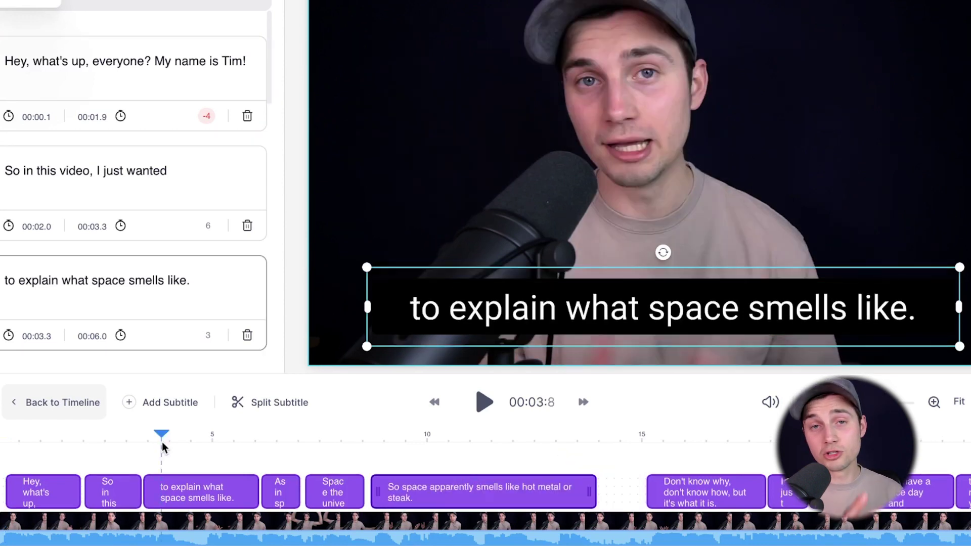
{"action": "left_click_drag", "start_coordinate": [162, 441], "coordinate": [477, 447]}
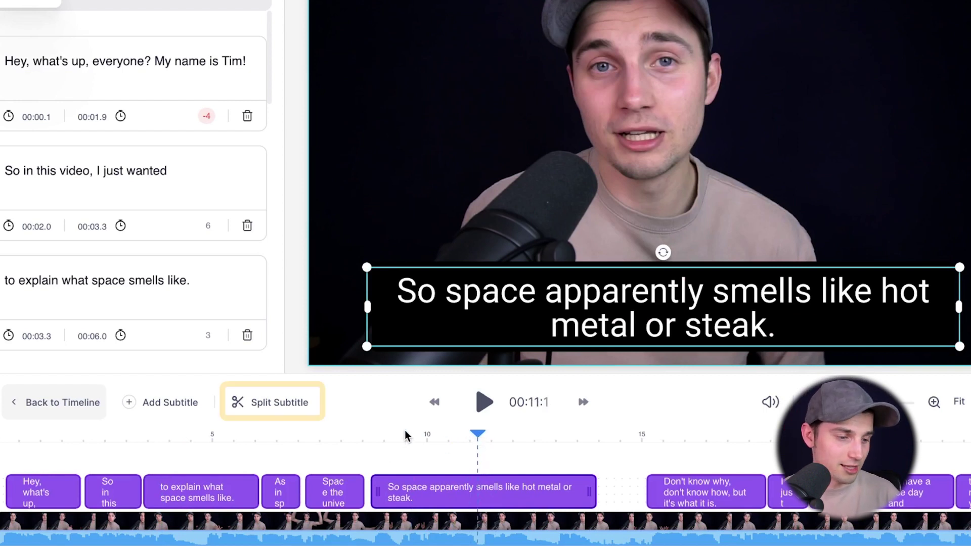
Step: Split the subtitle at 00:11.1 into 'So space apparently smells' and 'like hot metal or steak.', then replay it
{"action": "left_click", "coordinate": [265, 405]}
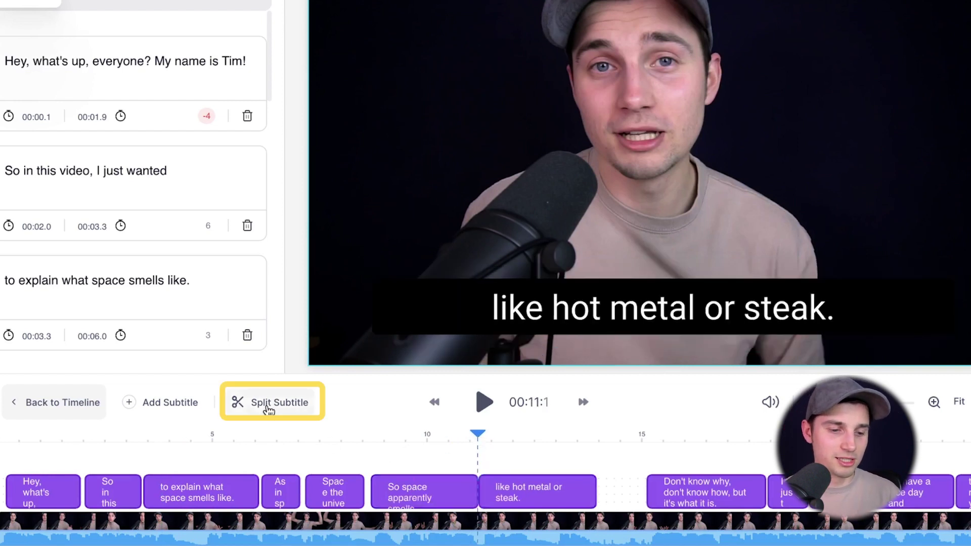
{"action": "left_click", "coordinate": [414, 433]}
{"action": "key", "text": "space"}
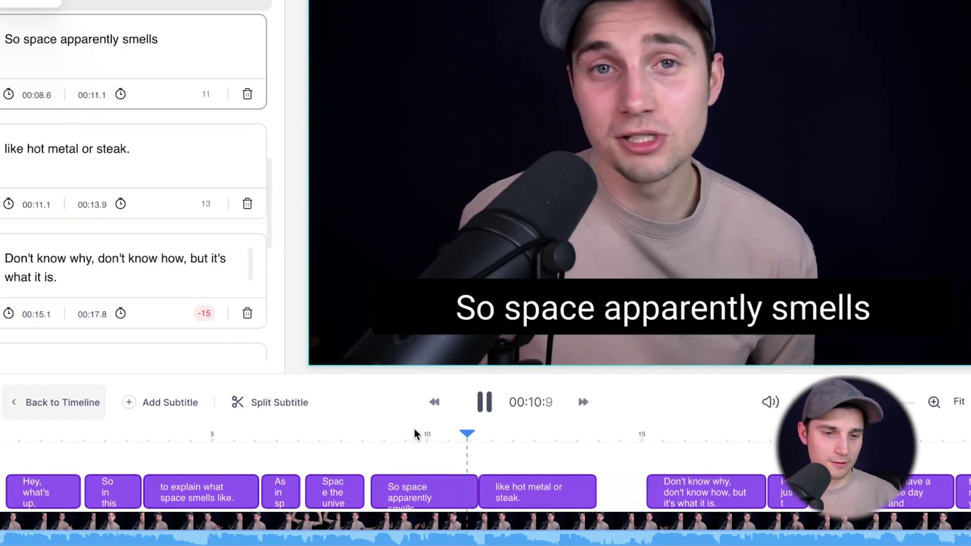
{"action": "key", "text": "space"}
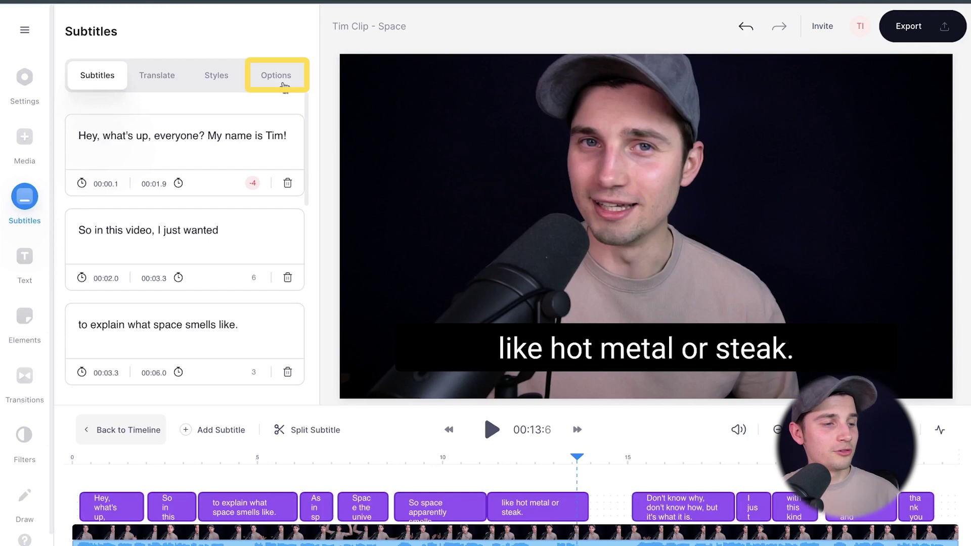
Step: Download the subtitles as an .SRT file from the Options tab
{"action": "left_click", "coordinate": [283, 86]}
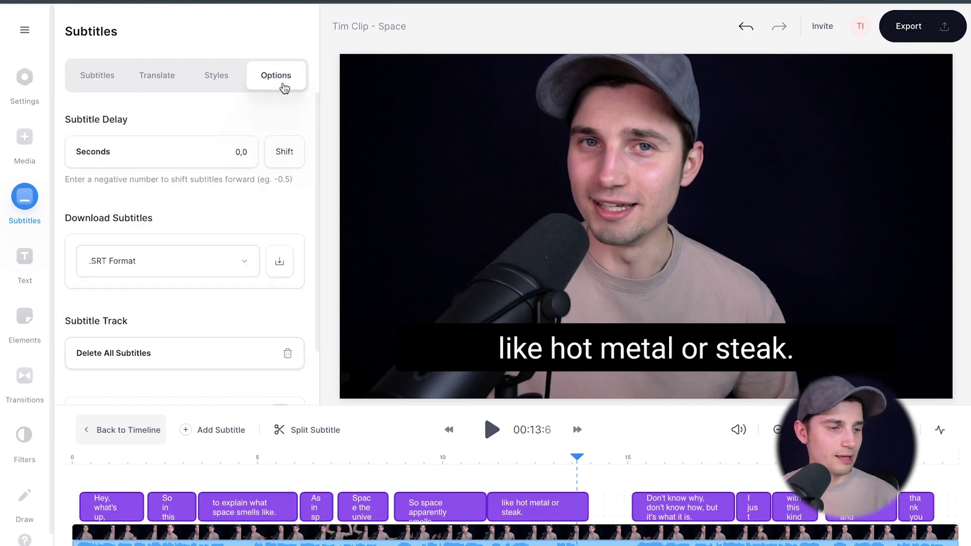
{"action": "left_click", "coordinate": [172, 261]}
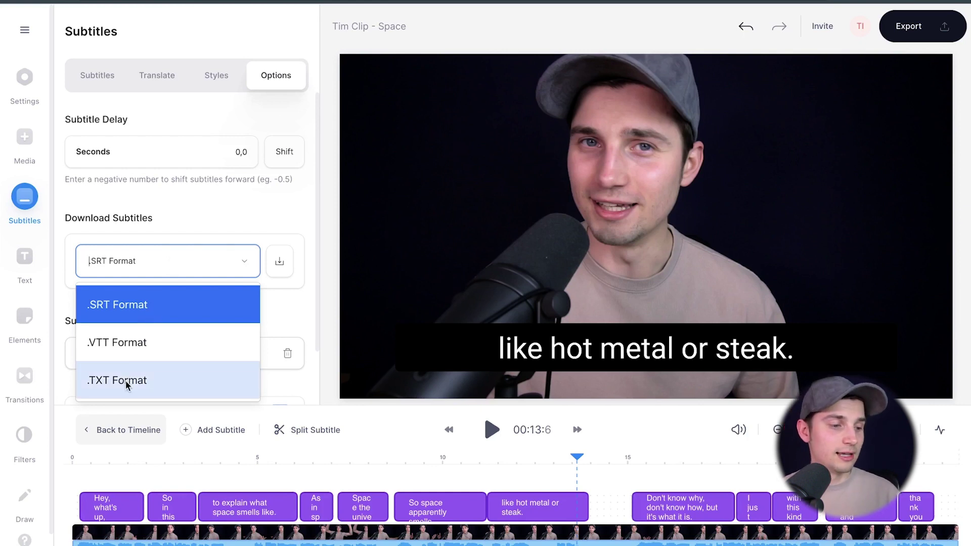
{"action": "left_click", "coordinate": [168, 314]}
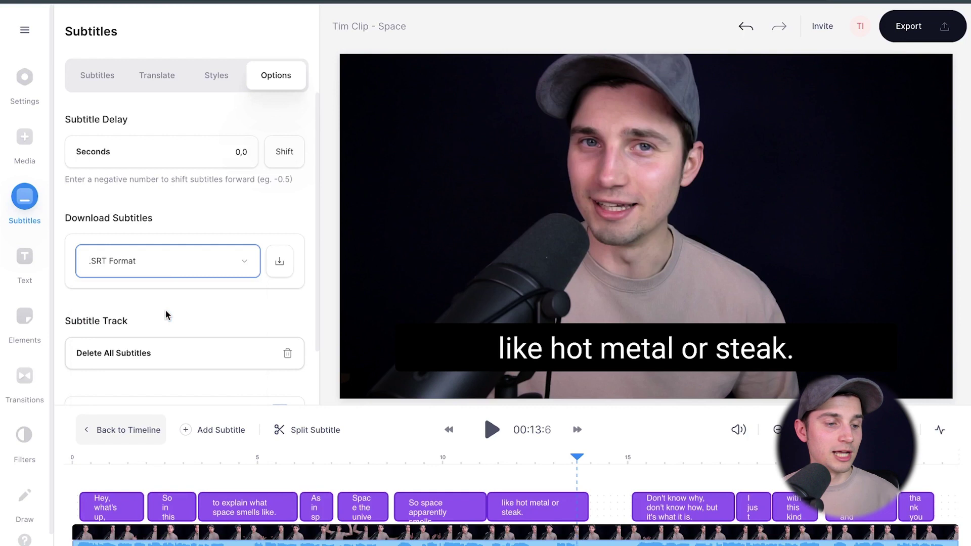
{"action": "left_click", "coordinate": [279, 268]}
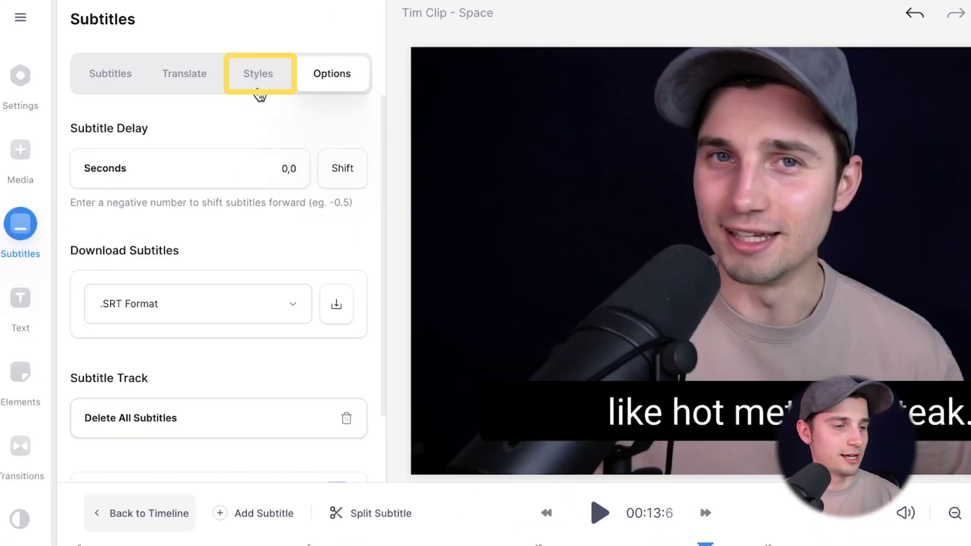
Step: Change the subtitle font size and text colour in the Styles tab
{"action": "left_click", "coordinate": [259, 91]}
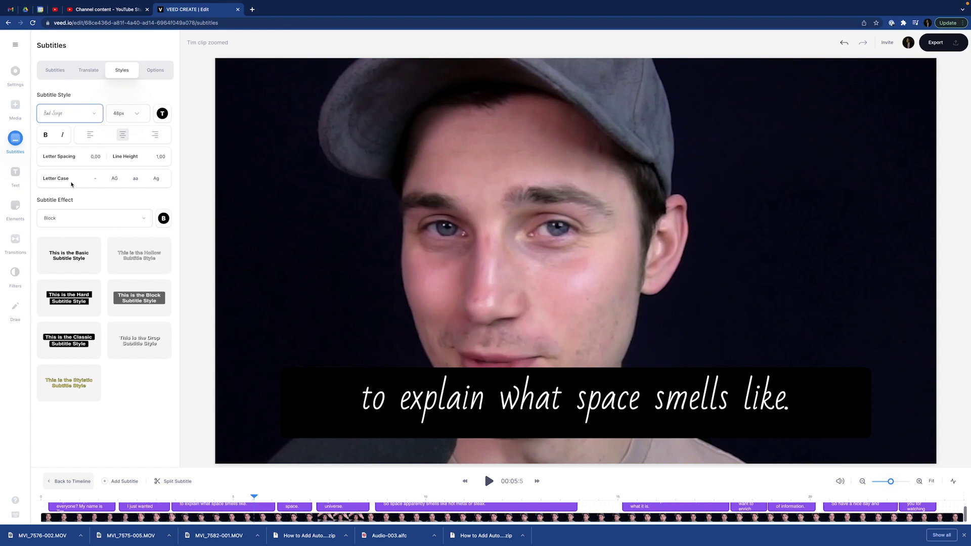
{"action": "left_click", "coordinate": [127, 113]}
{"action": "left_click", "coordinate": [121, 223]}
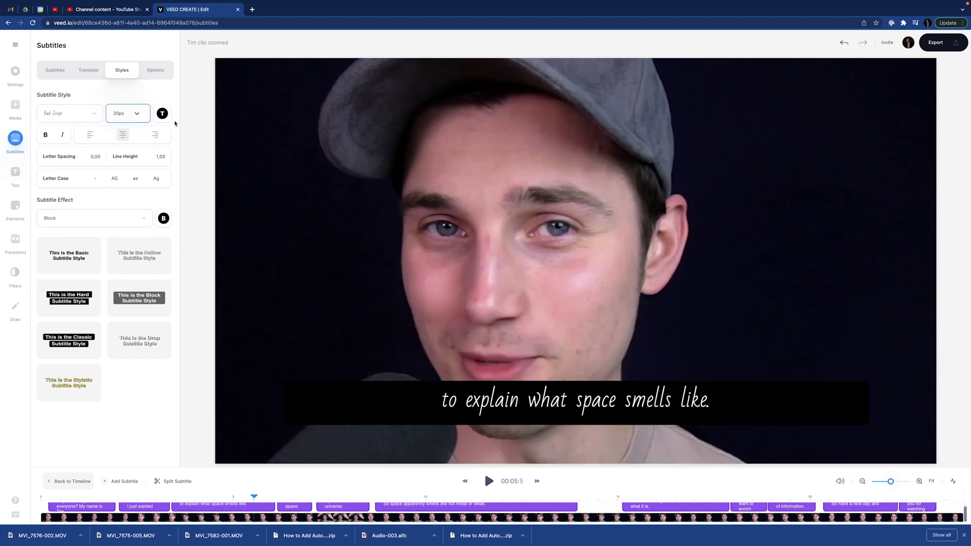
{"action": "left_click", "coordinate": [162, 113]}
{"action": "left_click", "coordinate": [126, 223]}
Step: Give the subtitles a pink Background (Square) box, reposition them, and preview playback
{"action": "left_click", "coordinate": [163, 218]}
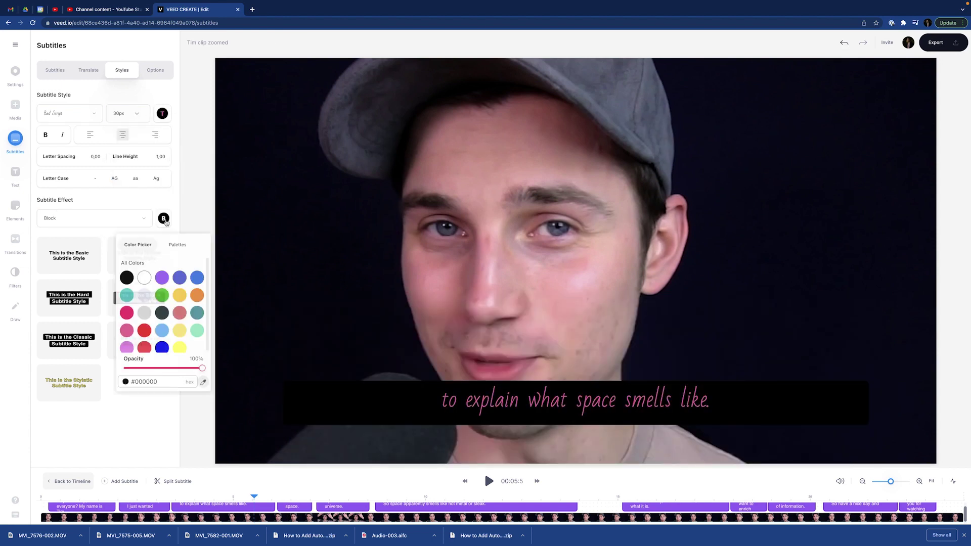
{"action": "left_click", "coordinate": [179, 295]}
{"action": "left_click", "coordinate": [127, 347]}
{"action": "left_click_drag", "start_coordinate": [576, 402], "coordinate": [616, 404]}
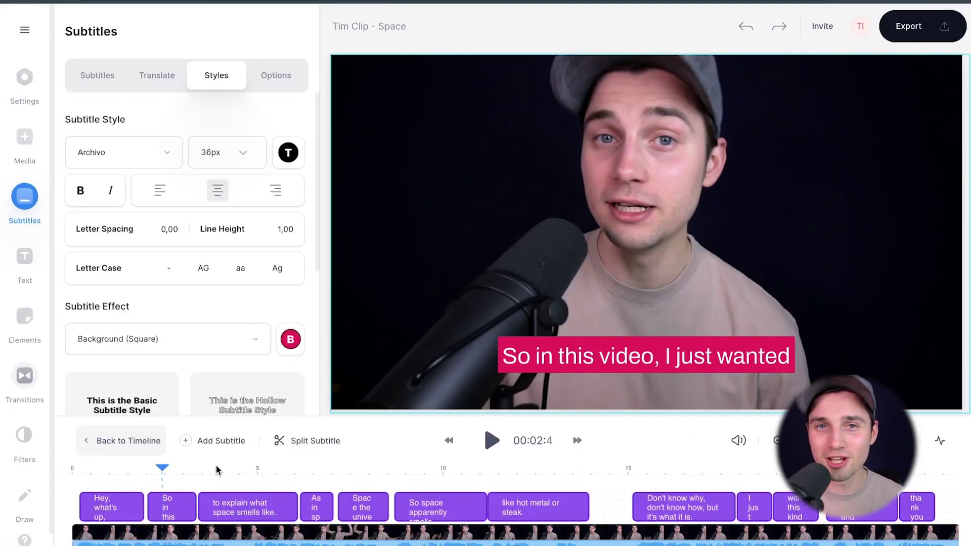
{"action": "key", "text": "space"}
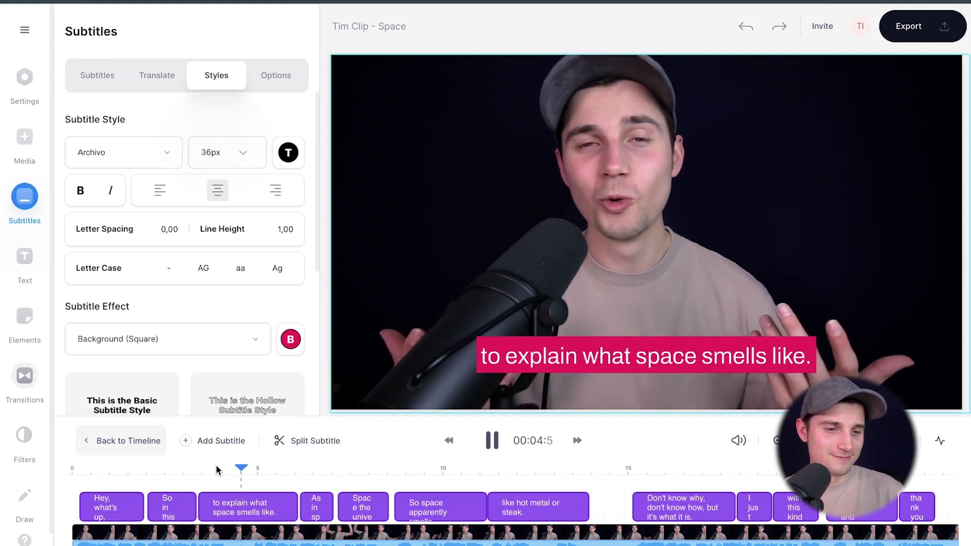
{"action": "key", "text": "space"}
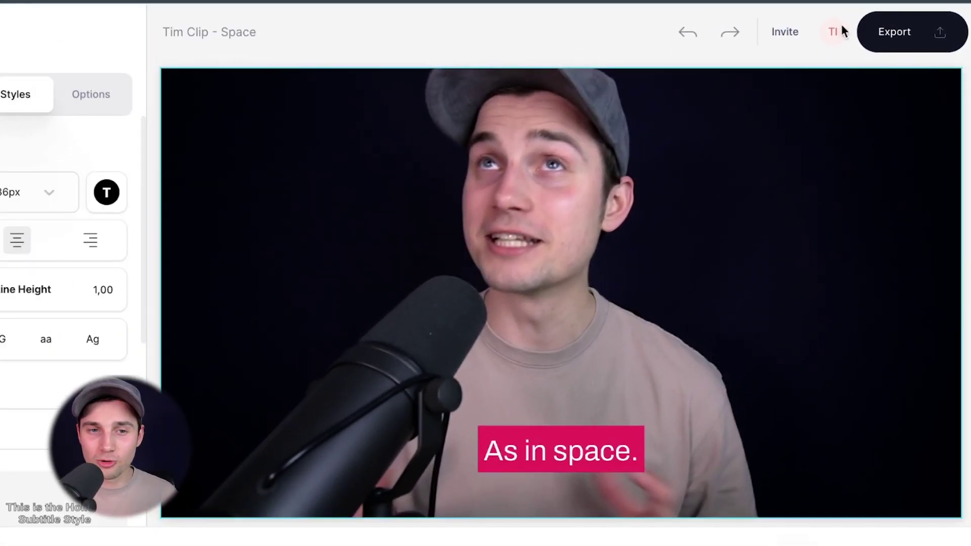
Step: Choose the HD preset in the export options
{"action": "left_click", "coordinate": [890, 38]}
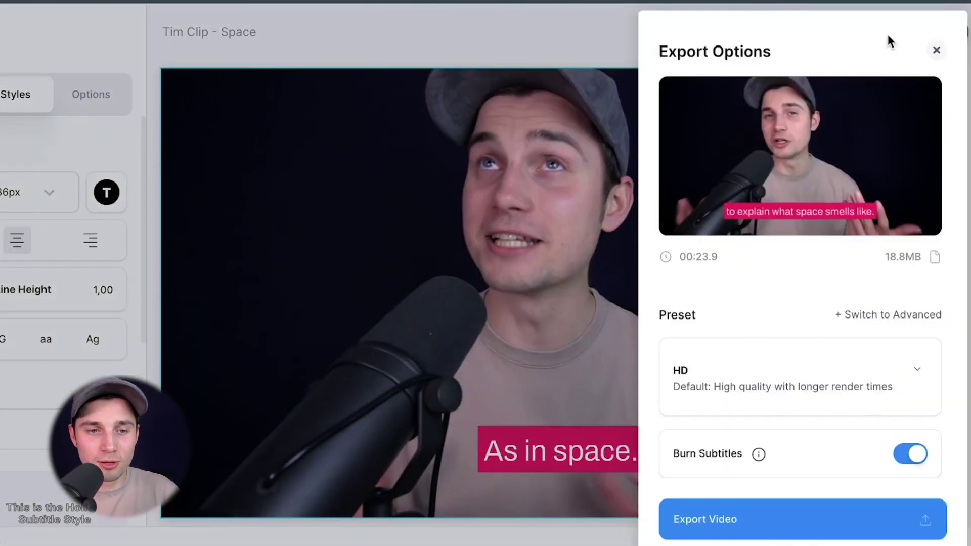
{"action": "left_click", "coordinate": [757, 391]}
{"action": "scroll", "coordinate": [763, 426], "scroll_direction": "down", "scroll_amount": 6}
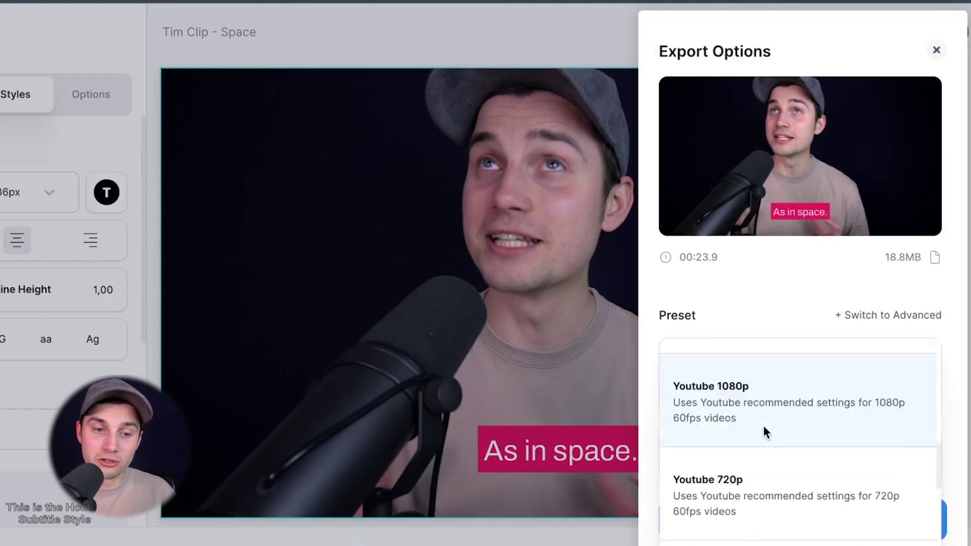
{"action": "scroll", "coordinate": [764, 428], "scroll_direction": "down", "scroll_amount": 5}
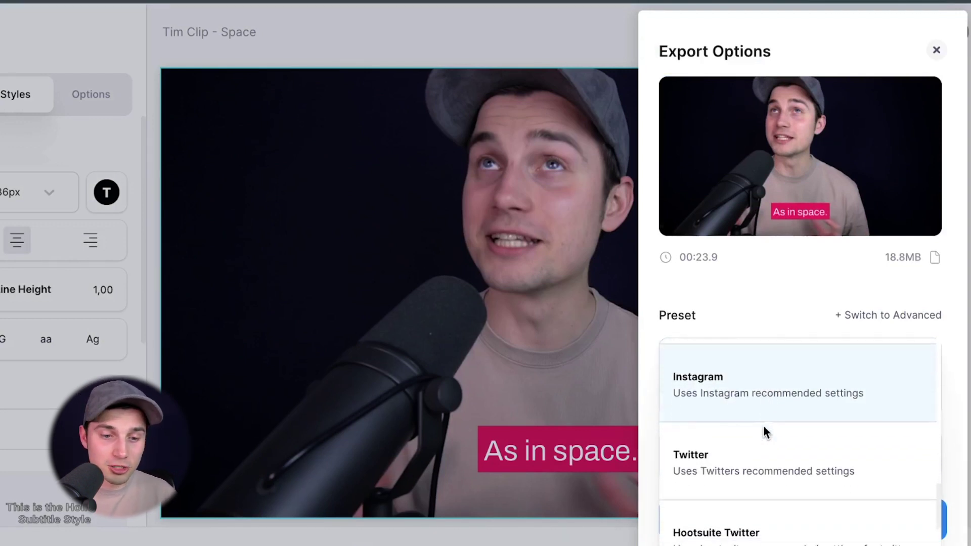
{"action": "scroll", "coordinate": [764, 430], "scroll_direction": "up", "scroll_amount": 9}
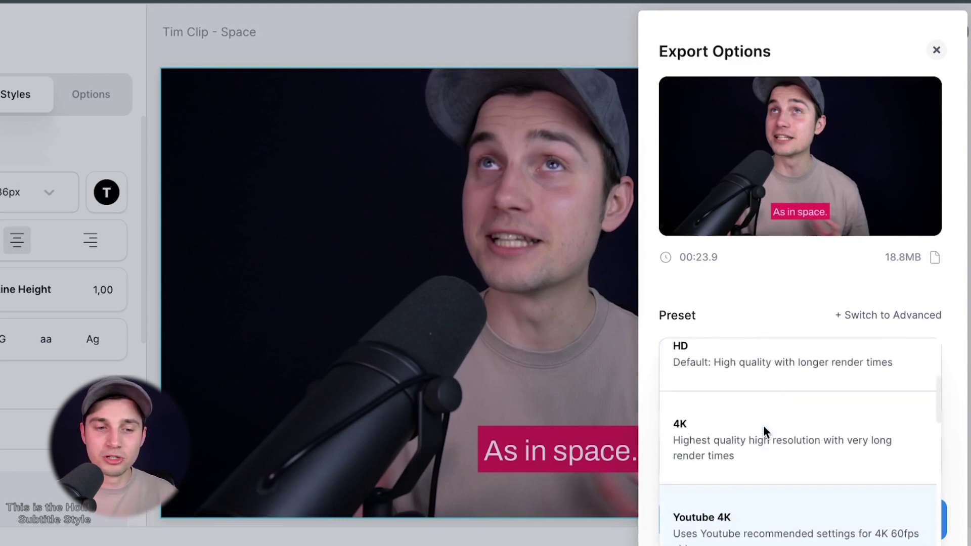
{"action": "left_click", "coordinate": [747, 407]}
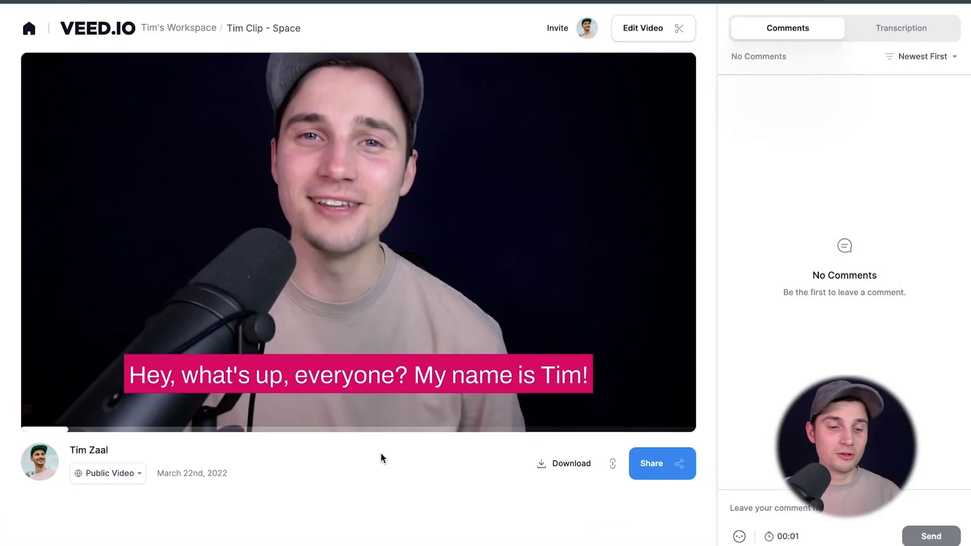
Step: Browse the Social and Embed share options, then download the captioned video as an MP4
{"action": "left_click", "coordinate": [655, 477]}
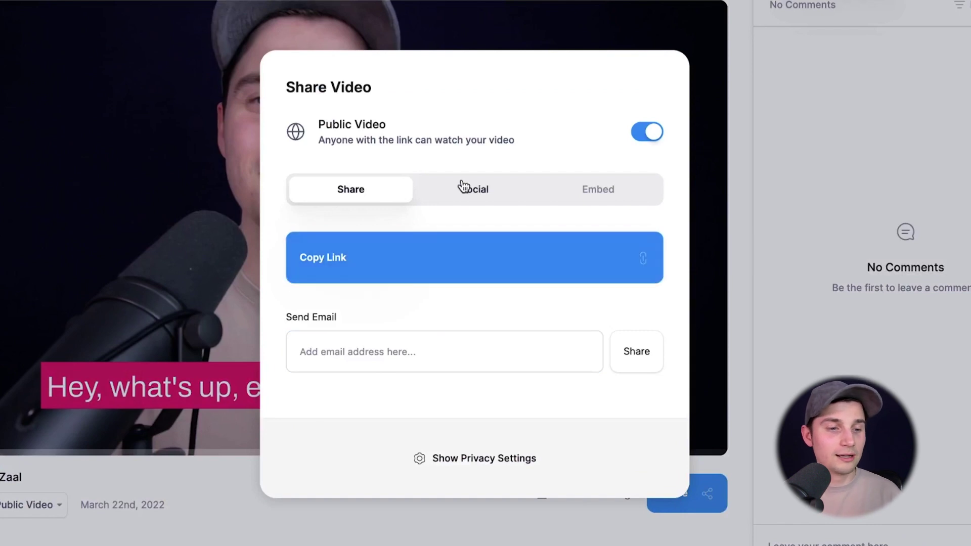
{"action": "left_click", "coordinate": [459, 188]}
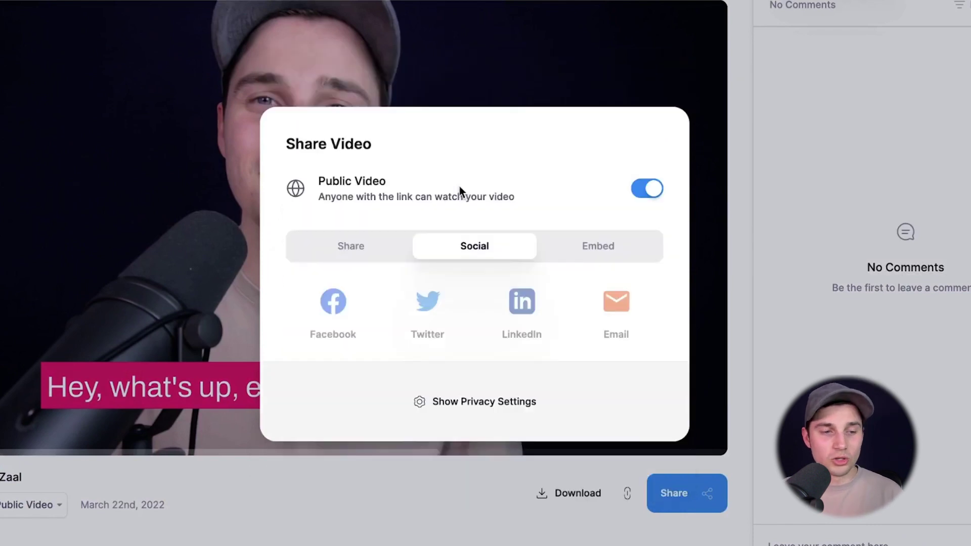
{"action": "left_click", "coordinate": [625, 256]}
{"action": "left_click", "coordinate": [485, 512]}
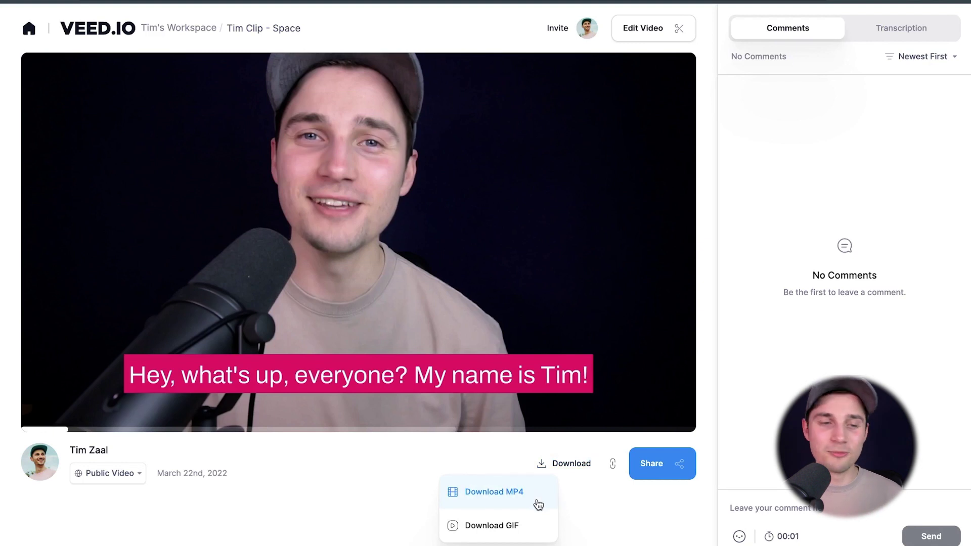
{"action": "left_click", "coordinate": [538, 504]}
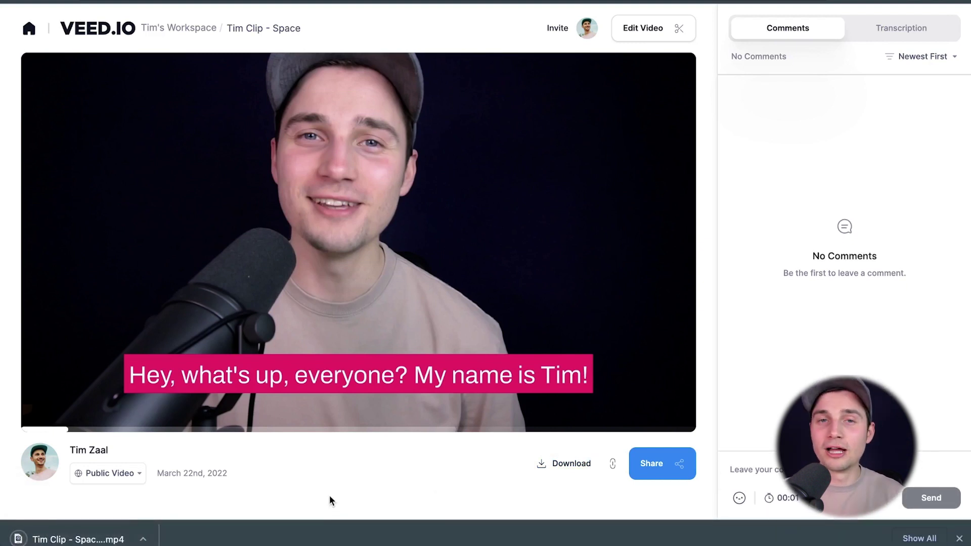